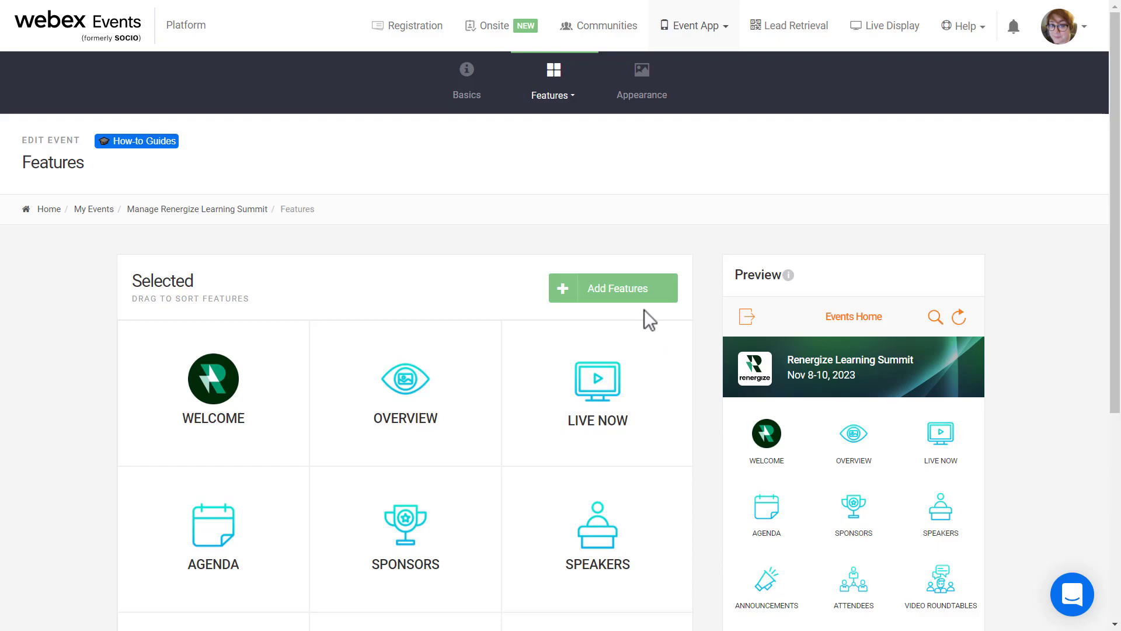
Step: Add the Live Stream card from the features list to the event app
{"action": "left_click", "coordinate": [636, 295]}
{"action": "scroll", "coordinate": [635, 304], "scroll_direction": "down", "scroll_amount": 5}
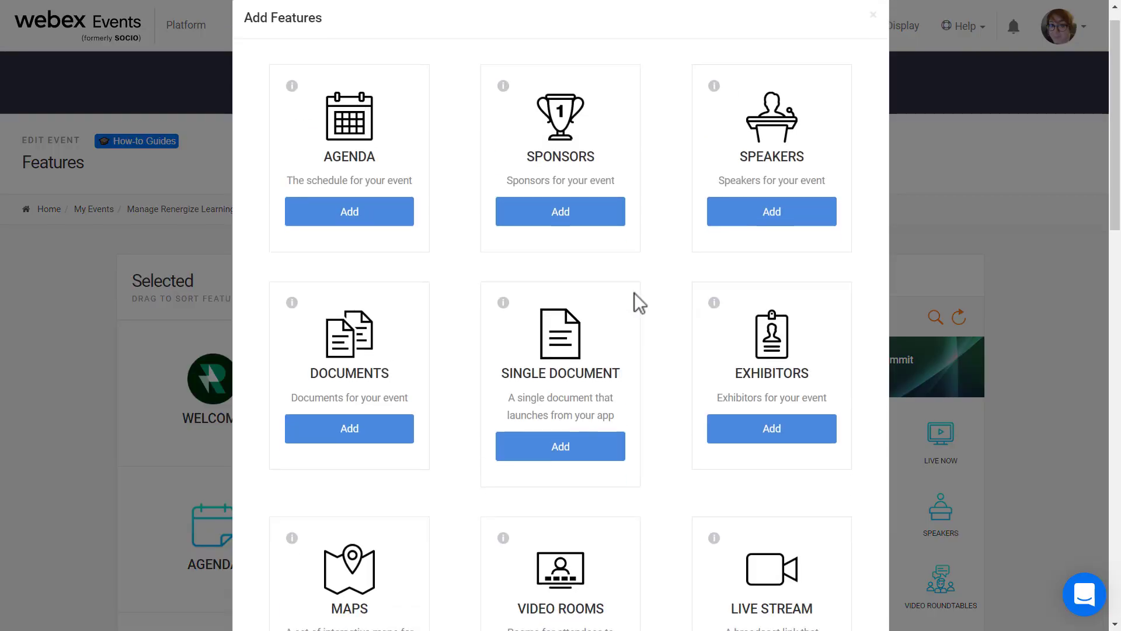
{"action": "left_click", "coordinate": [751, 417]}
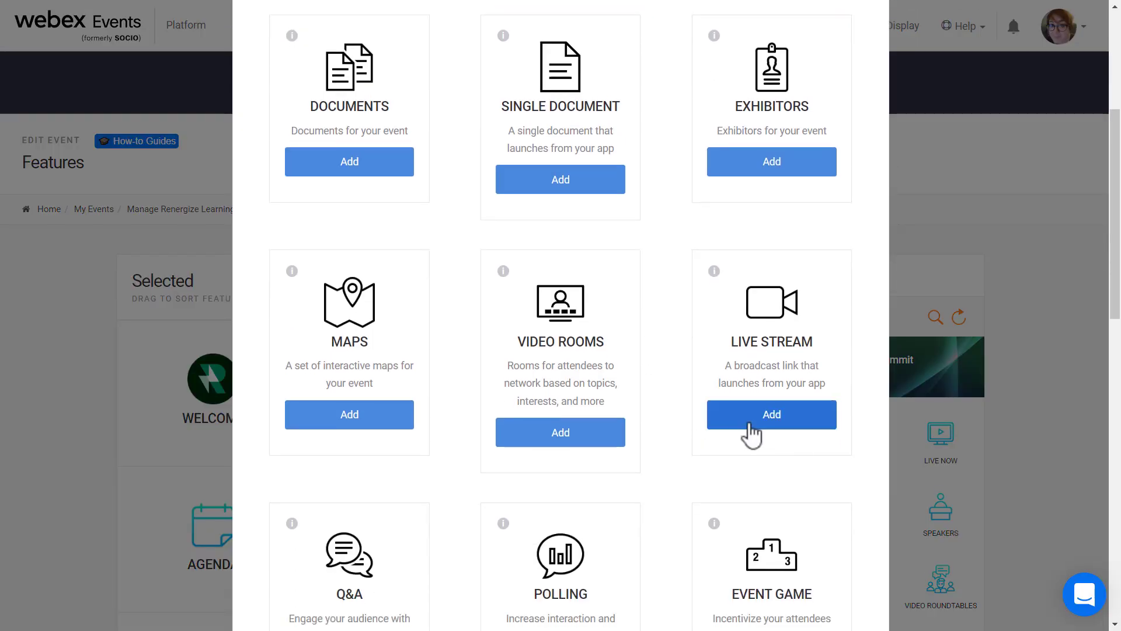
{"action": "scroll", "coordinate": [752, 424], "scroll_direction": "down", "scroll_amount": 2}
{"action": "scroll", "coordinate": [747, 444], "scroll_direction": "down", "scroll_amount": 10}
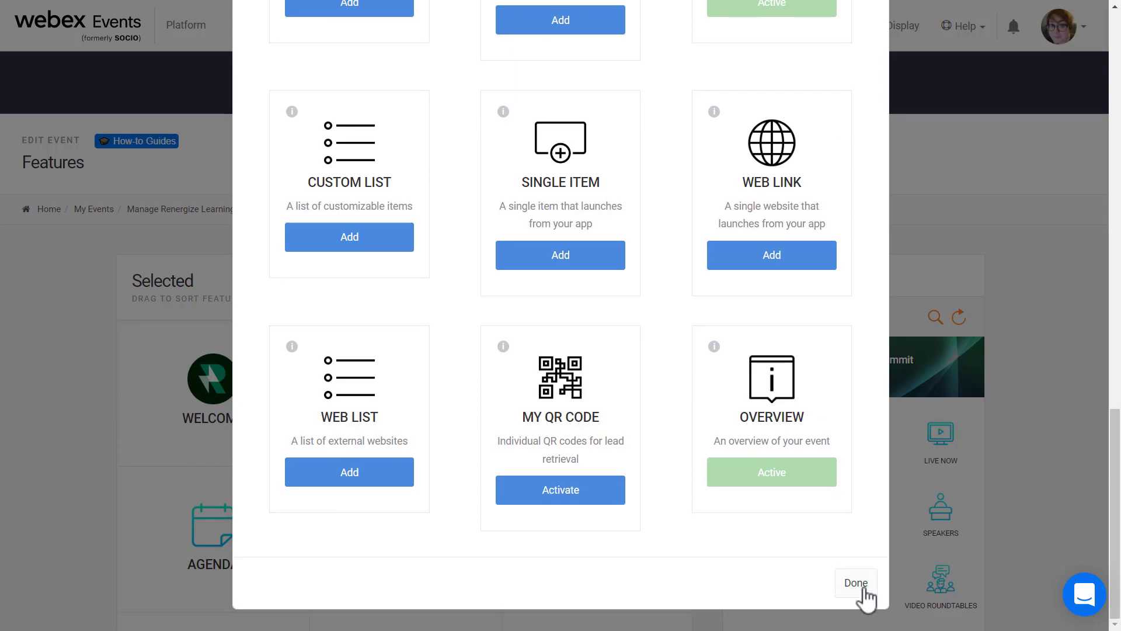
{"action": "left_click", "coordinate": [863, 593]}
Step: Edit the Live Stream feature and choose Webex Events Streaming by Restream as its provider
{"action": "left_click", "coordinate": [665, 477]}
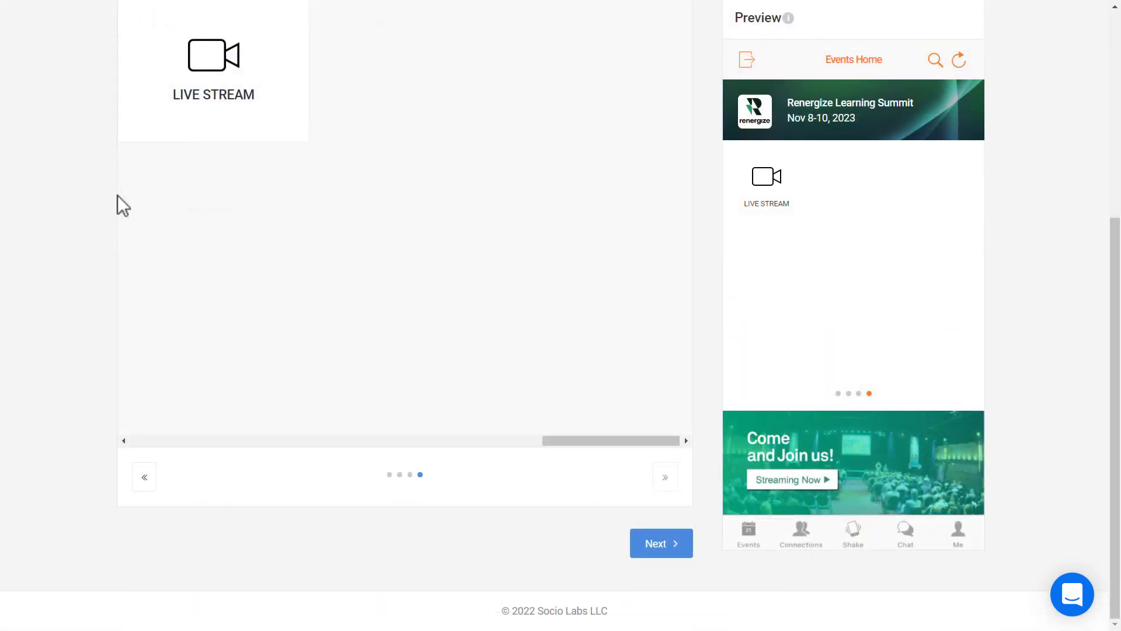
{"action": "mouse_move", "coordinate": [167, 143]}
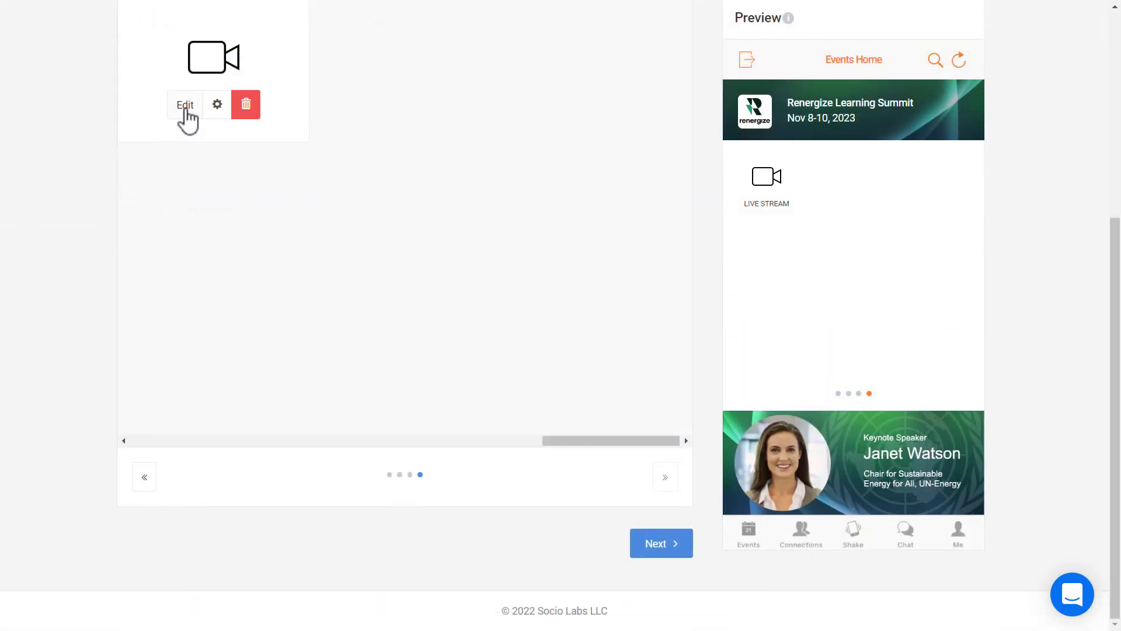
{"action": "left_click", "coordinate": [185, 112]}
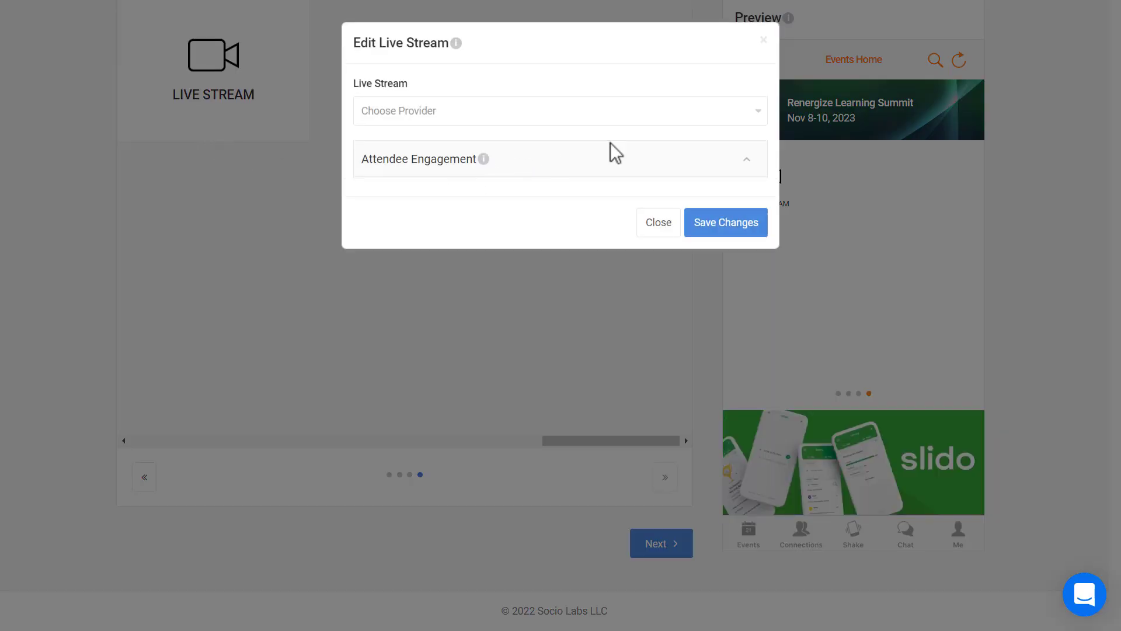
{"action": "left_click", "coordinate": [746, 115]}
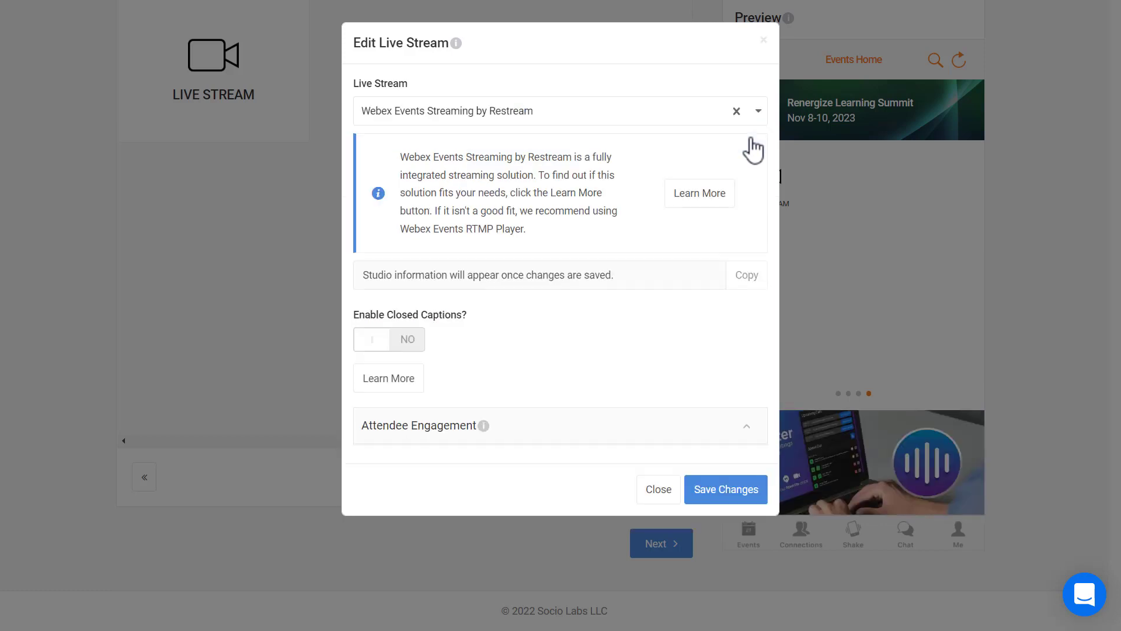
{"action": "left_click", "coordinate": [754, 143]}
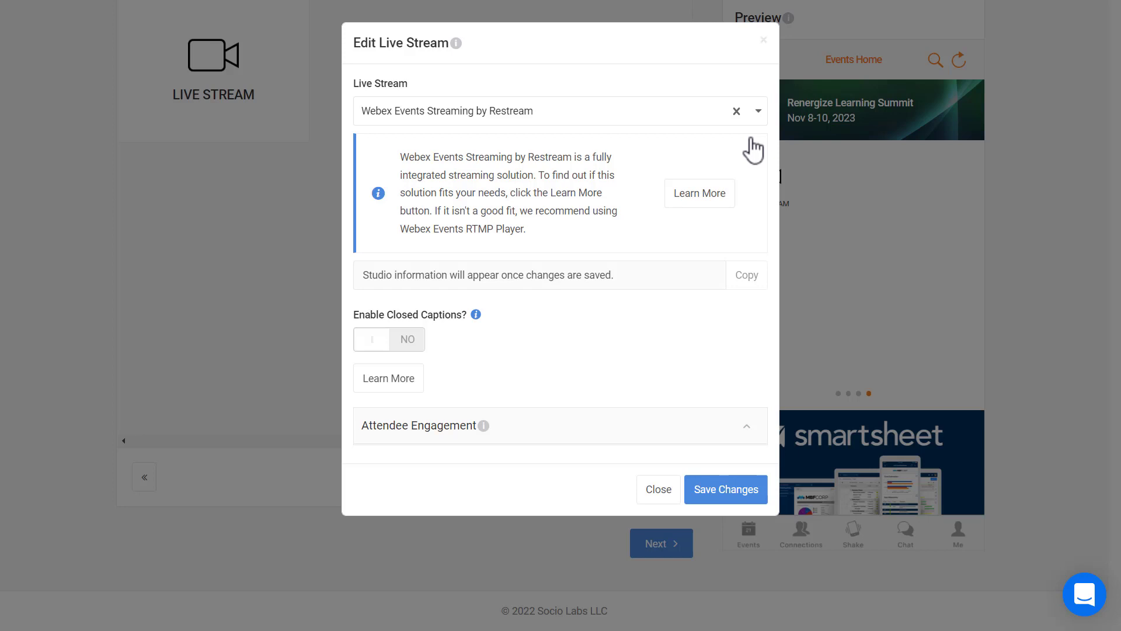
Step: Enable closed captions using Webex Events Closed Captions & Translations as the provider
{"action": "left_click", "coordinate": [368, 346]}
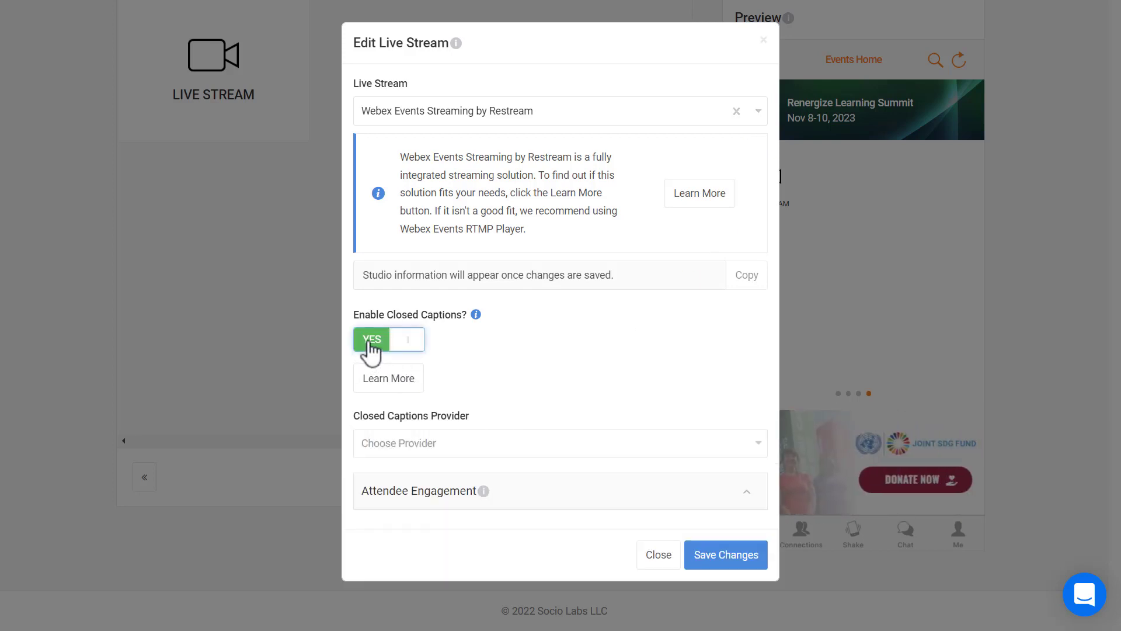
{"action": "left_click", "coordinate": [755, 458]}
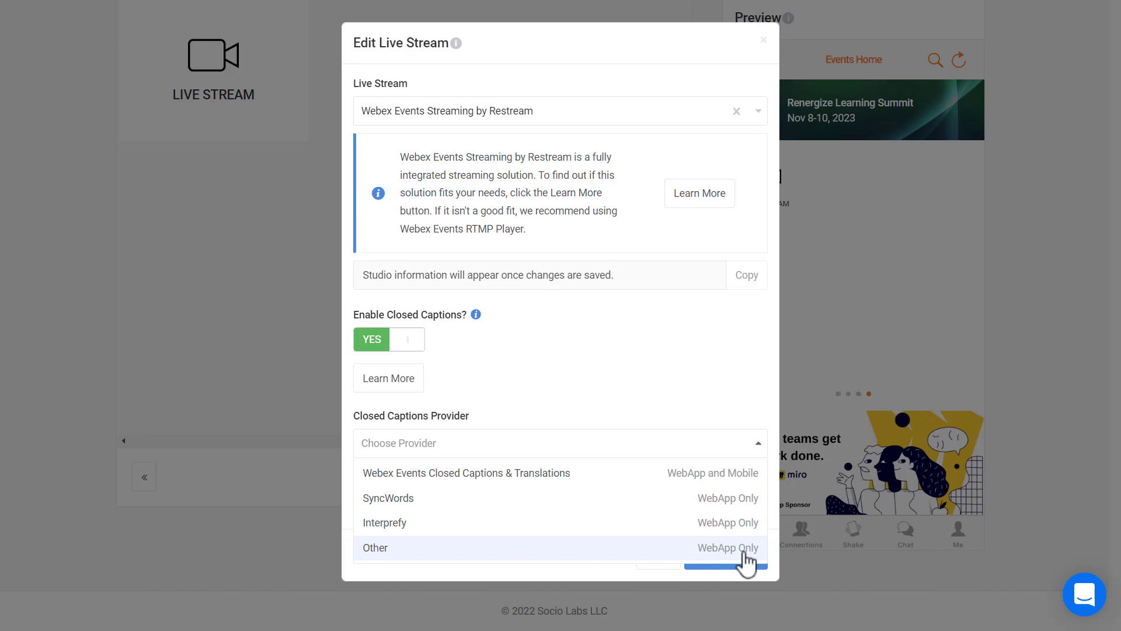
{"action": "left_click", "coordinate": [733, 478]}
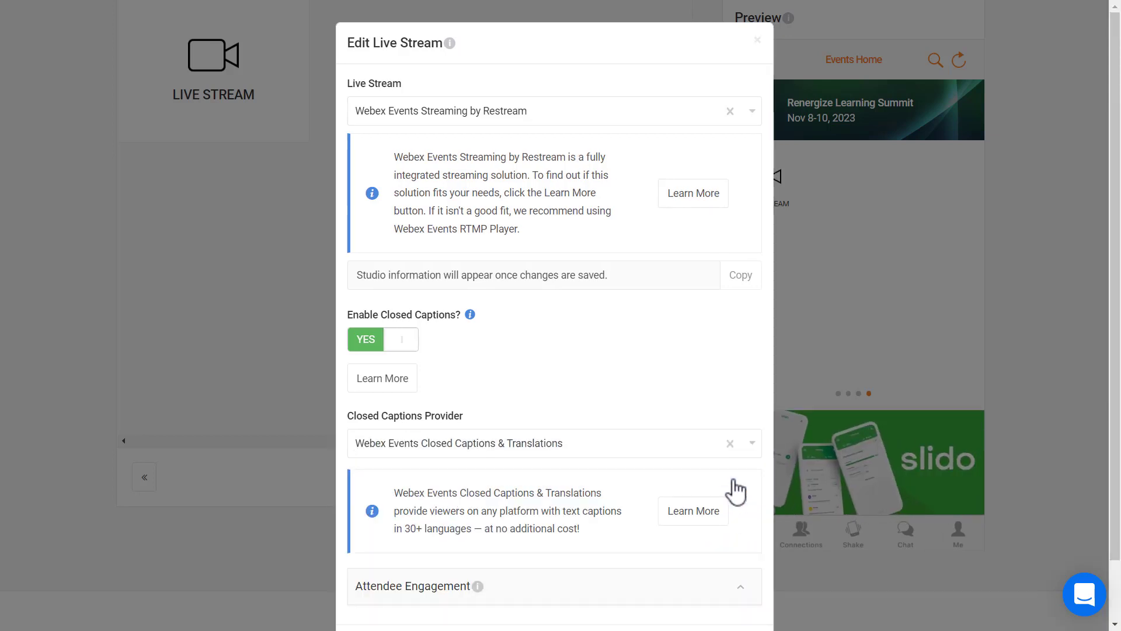
{"action": "scroll", "coordinate": [735, 489], "scroll_direction": "down", "scroll_amount": 1}
Step: Expand the Attendee Engagement section, keeping chat and custom tab off
{"action": "left_click", "coordinate": [746, 519]}
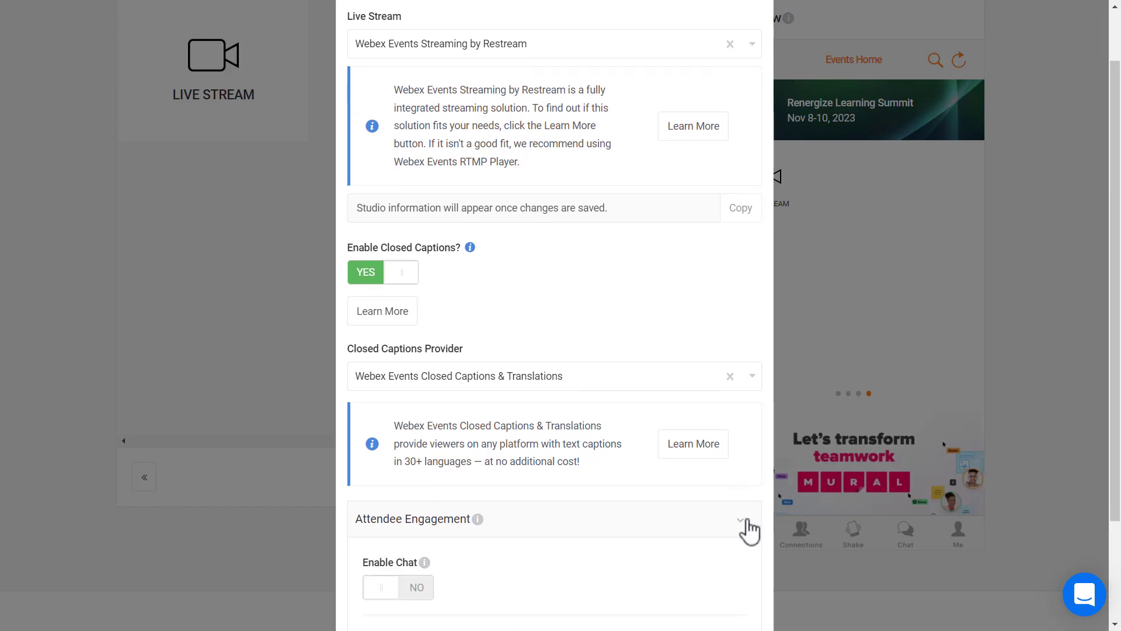
{"action": "scroll", "coordinate": [747, 528], "scroll_direction": "down", "scroll_amount": 2}
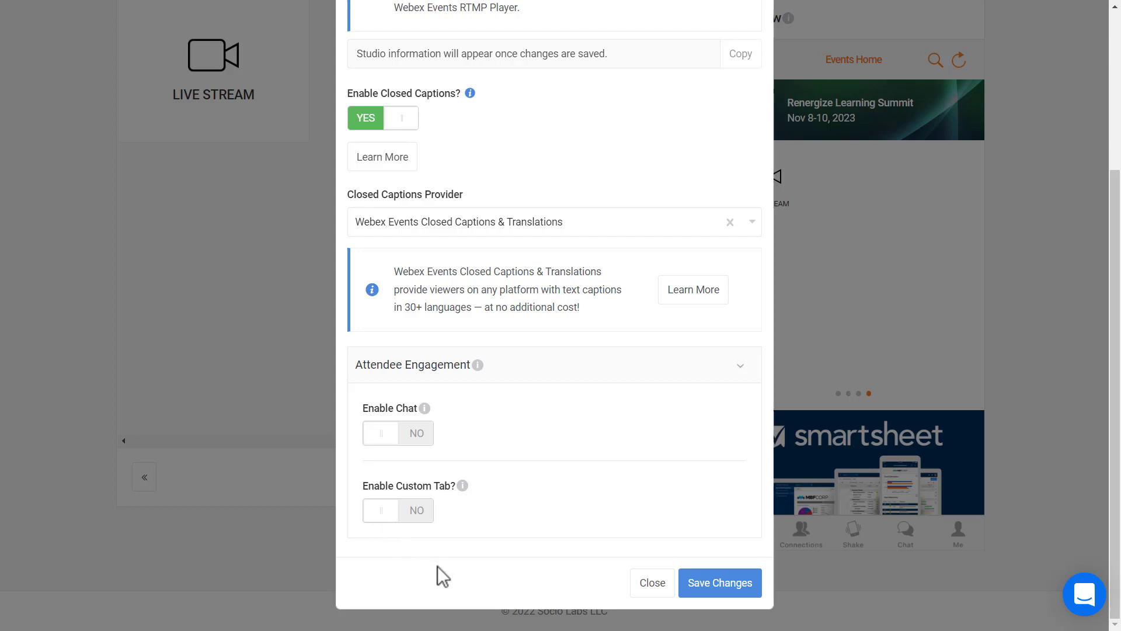
Step: Save the Live Stream settings and reopen them to reveal Launch Studio and the speaker invite link
{"action": "left_click", "coordinate": [708, 593]}
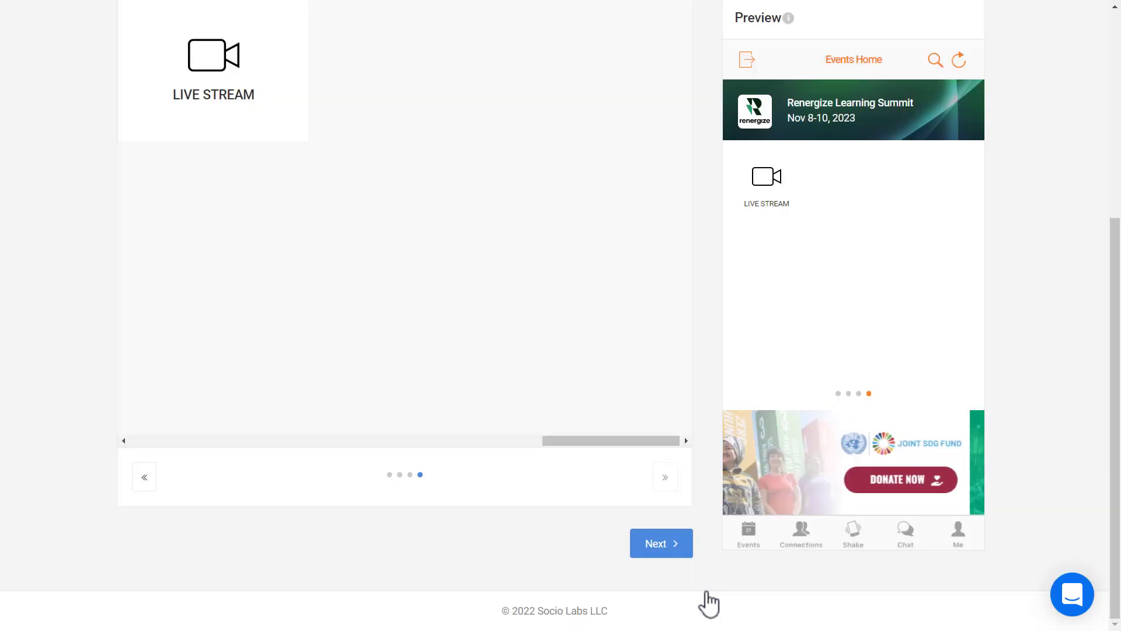
{"action": "scroll", "coordinate": [708, 602], "scroll_direction": "up", "scroll_amount": 1}
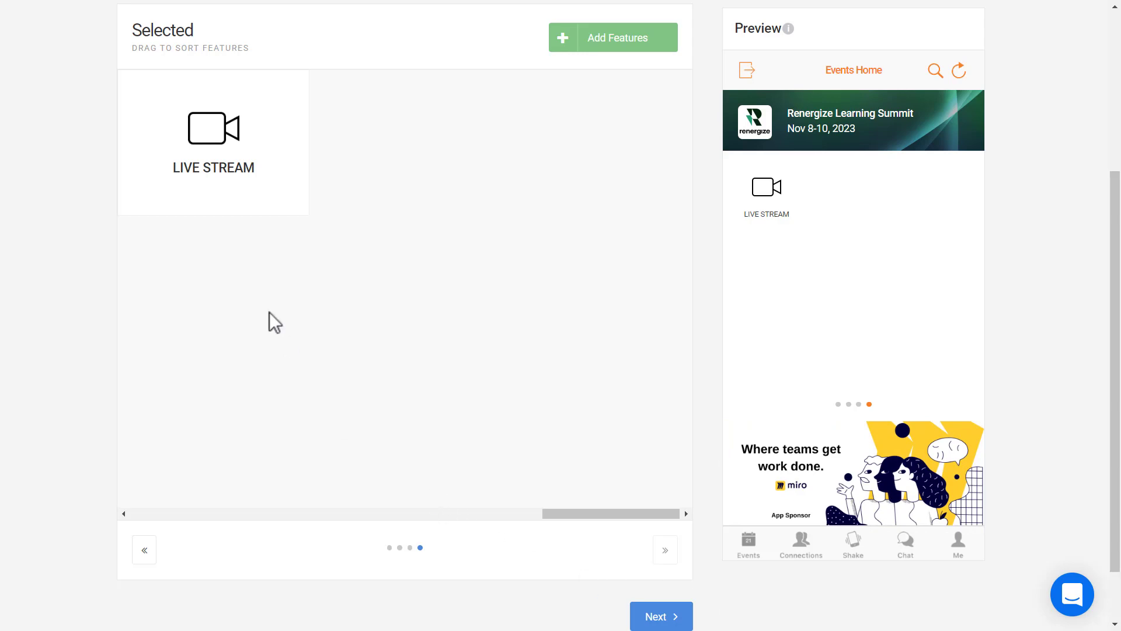
{"action": "left_click", "coordinate": [174, 193]}
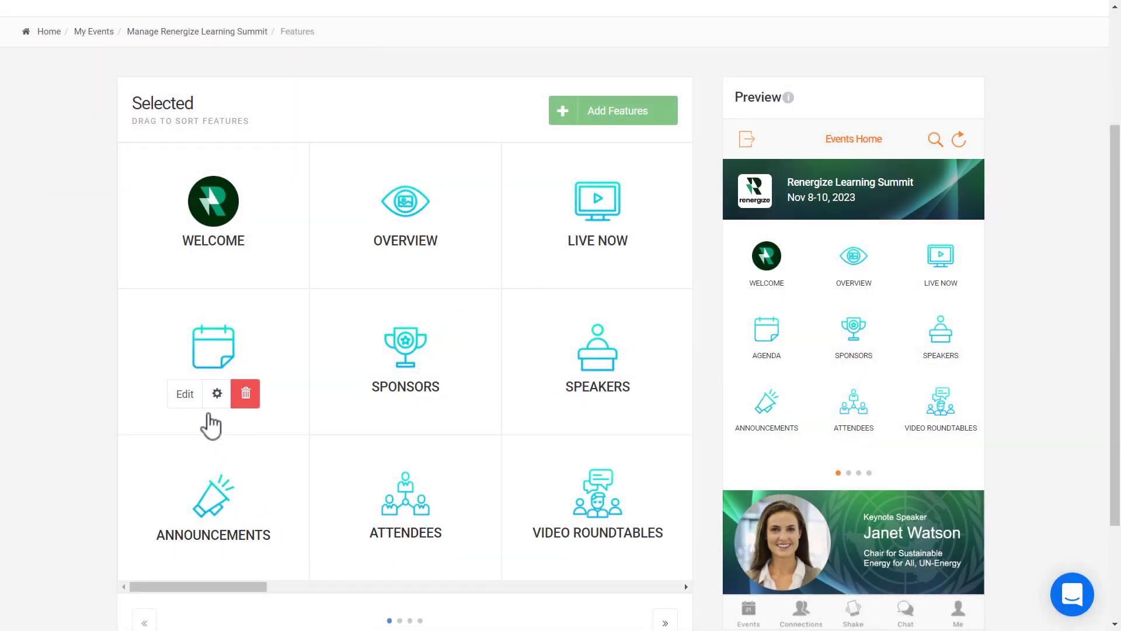
Step: Edit the Agenda feature and scroll down its sessions list
{"action": "left_click", "coordinate": [188, 401]}
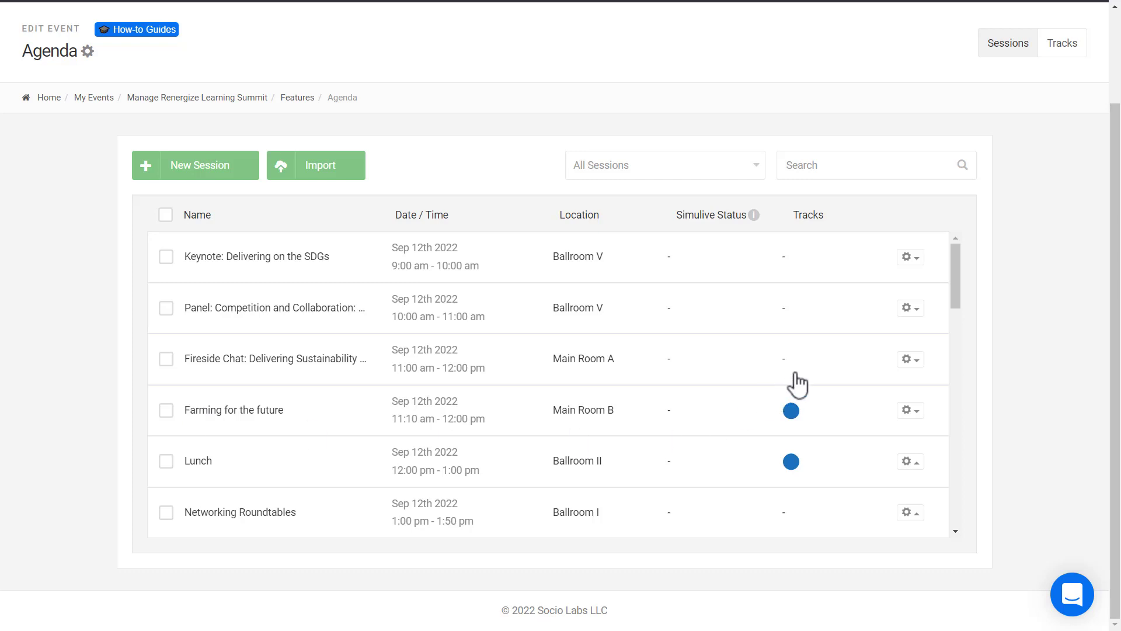
{"action": "left_click_drag", "start_coordinate": [958, 286], "coordinate": [971, 538]}
Step: In the Farming for the Future session, enable live streaming via Webex Events Streaming by Restream
{"action": "left_click", "coordinate": [353, 533]}
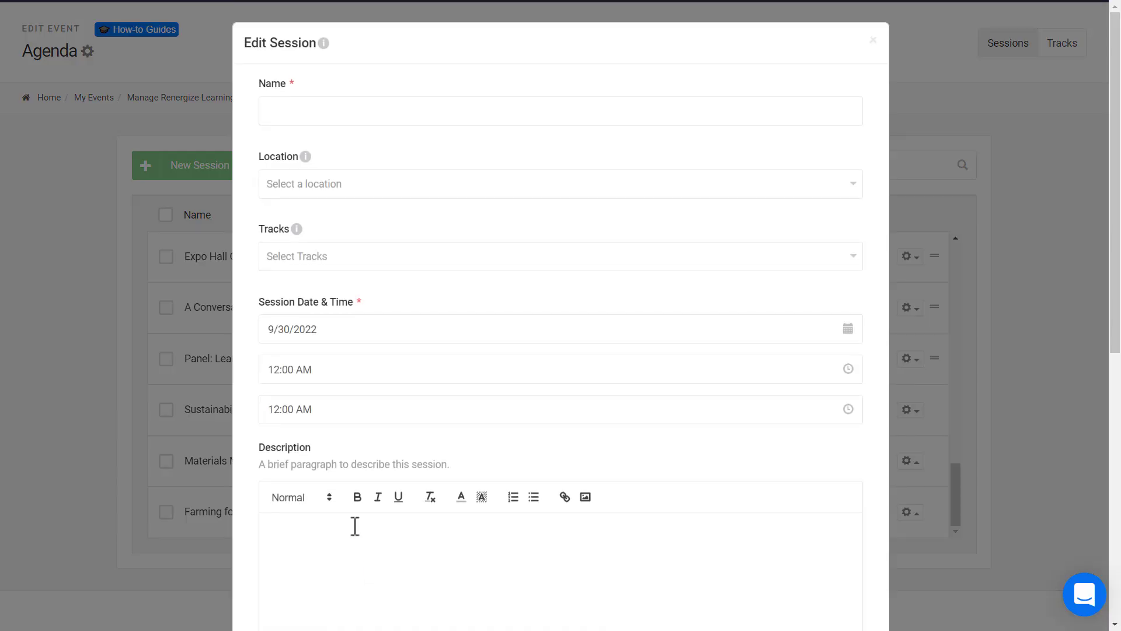
{"action": "scroll", "coordinate": [826, 451], "scroll_direction": "down", "scroll_amount": 5}
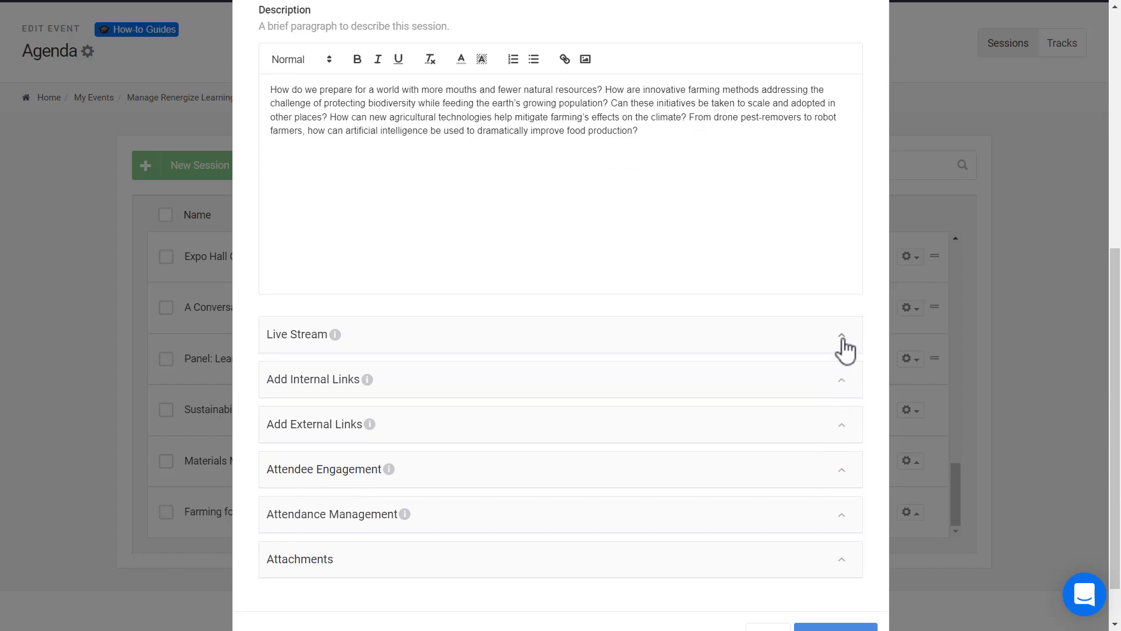
{"action": "left_click", "coordinate": [843, 342]}
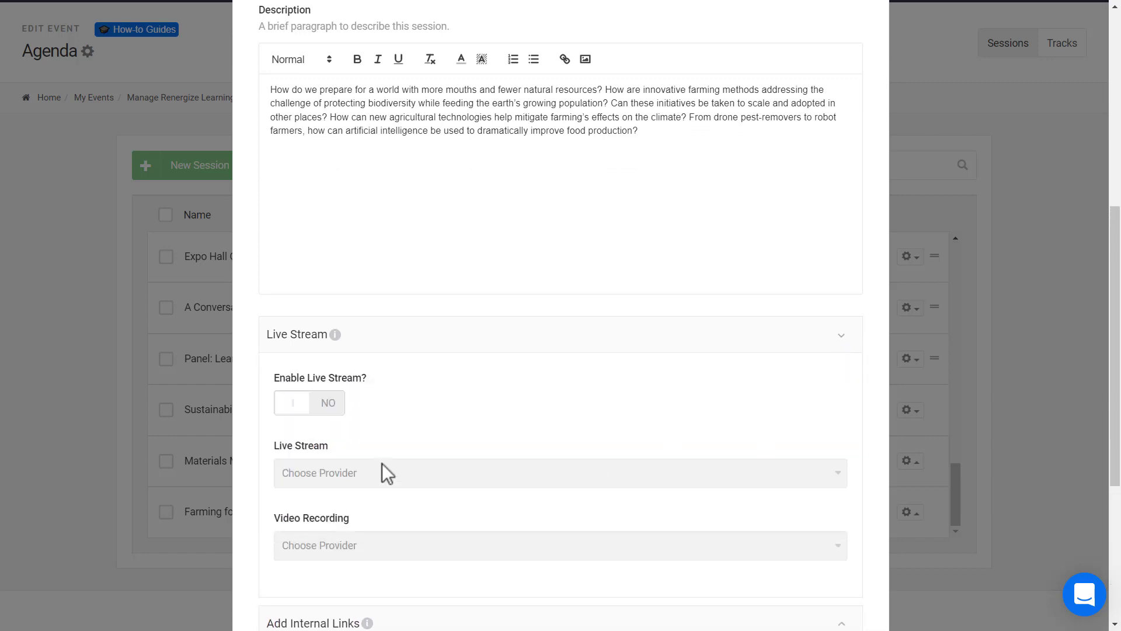
{"action": "left_click", "coordinate": [287, 420]}
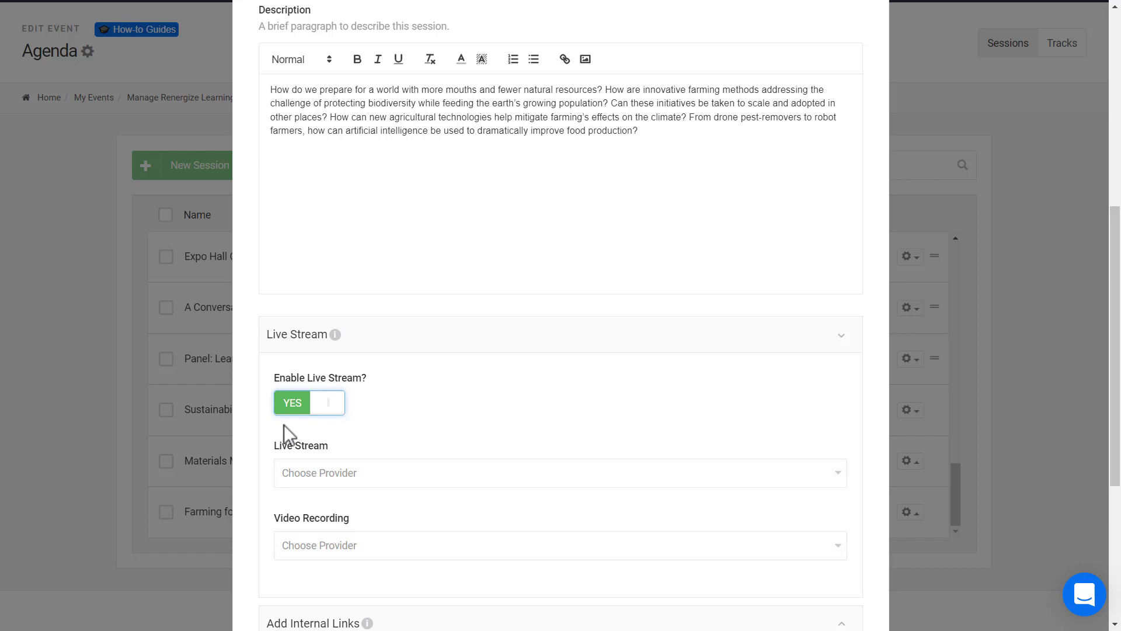
{"action": "left_click", "coordinate": [819, 473]}
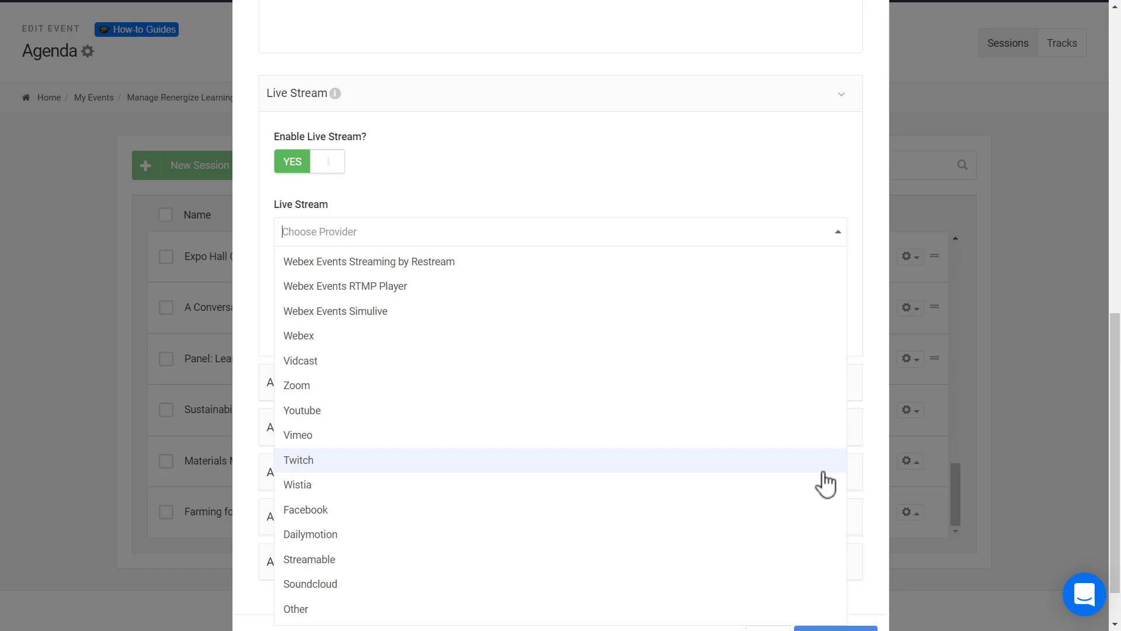
{"action": "left_click", "coordinate": [808, 264]}
Step: Turn on session closed captions with Webex Events Closed Captions & Translations
{"action": "scroll", "coordinate": [806, 275], "scroll_direction": "down", "scroll_amount": 4}
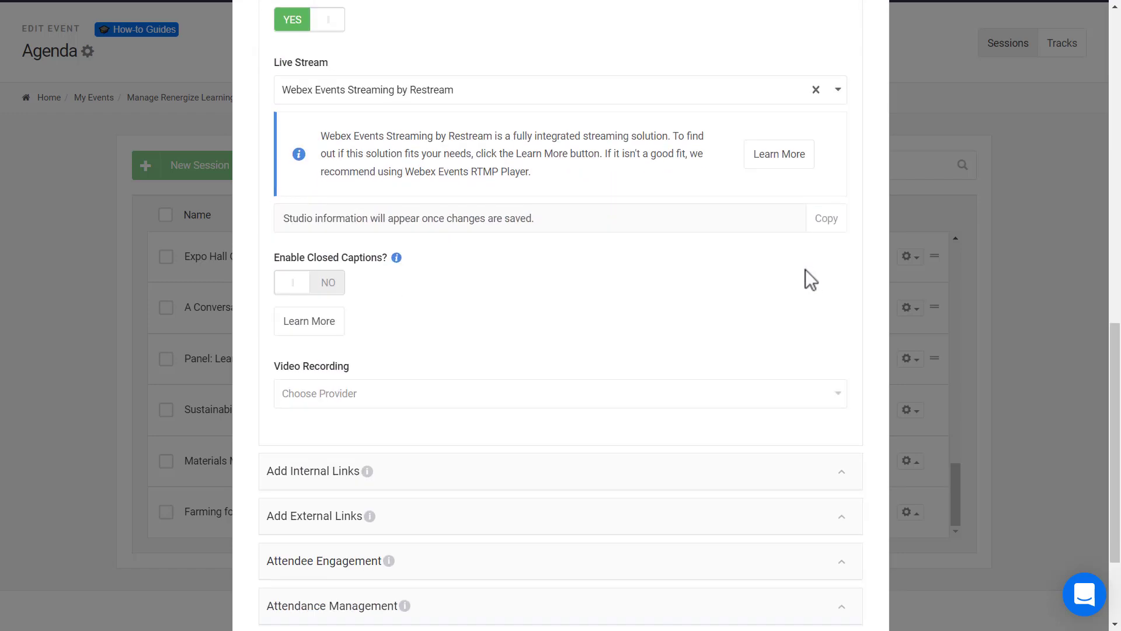
{"action": "left_click", "coordinate": [292, 209]}
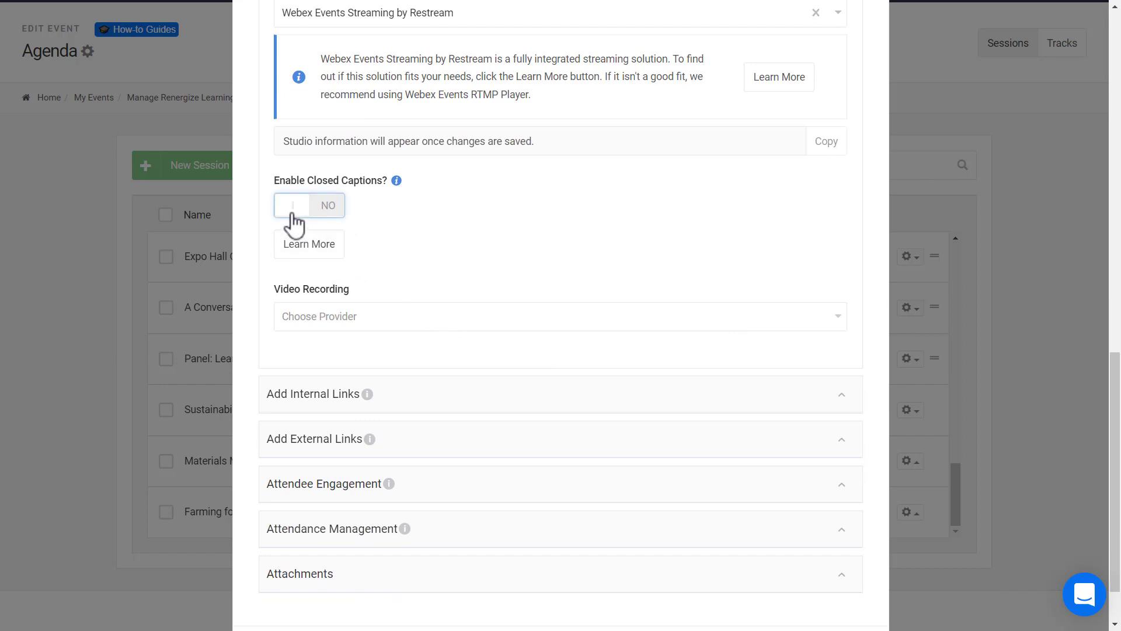
{"action": "left_click", "coordinate": [334, 310]}
{"action": "left_click", "coordinate": [336, 339]}
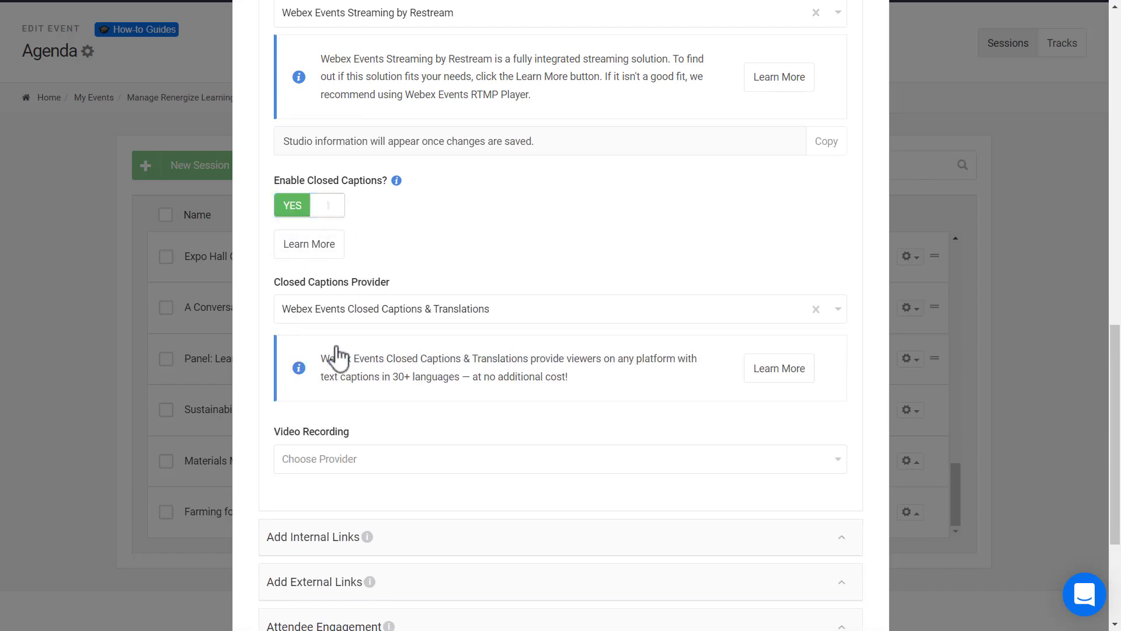
{"action": "scroll", "coordinate": [337, 349], "scroll_direction": "down", "scroll_amount": 4}
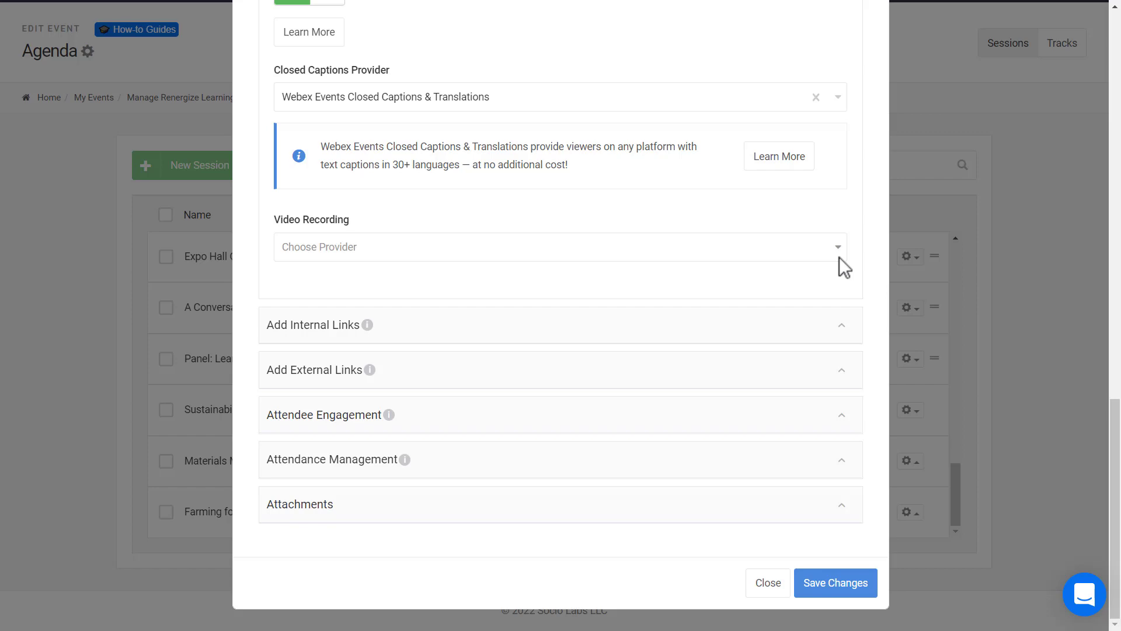
Step: Open the Video Recording provider dropdown, then view the attendee app's Agenda
{"action": "left_click", "coordinate": [840, 257]}
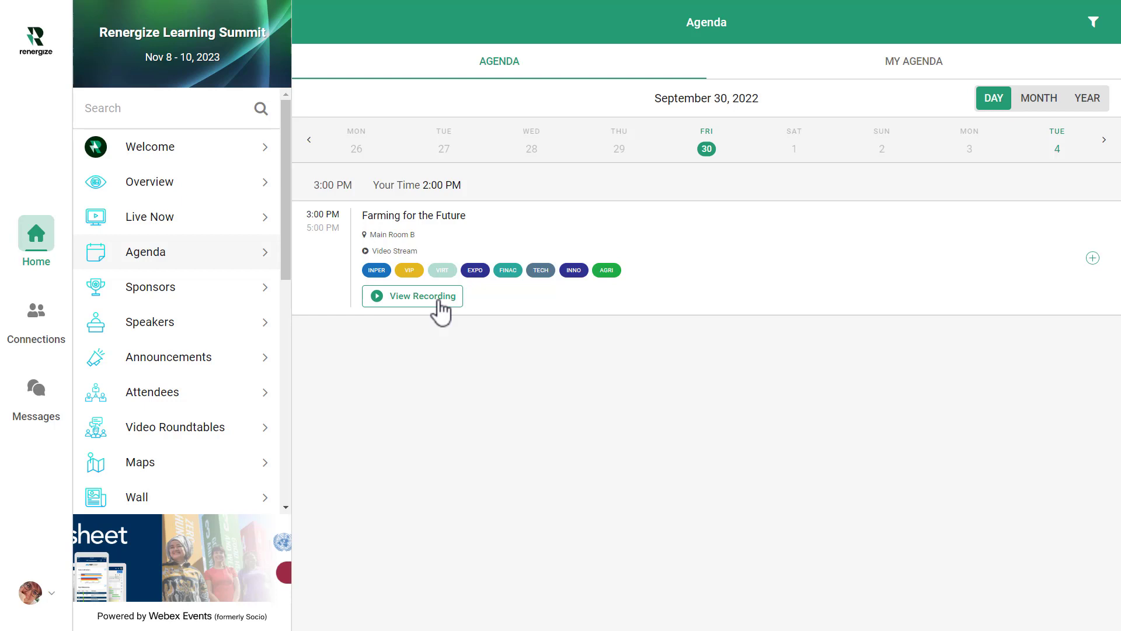
Step: Preview the Farming for the Future recording, then save the session changes
{"action": "left_click", "coordinate": [441, 309]}
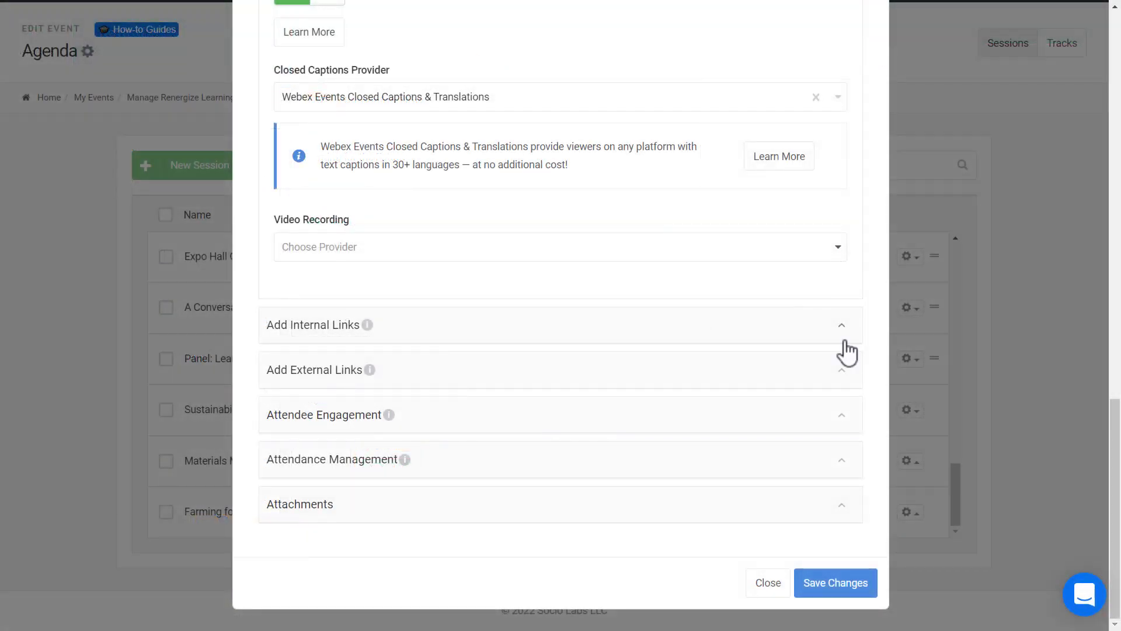
{"action": "left_click", "coordinate": [863, 581]}
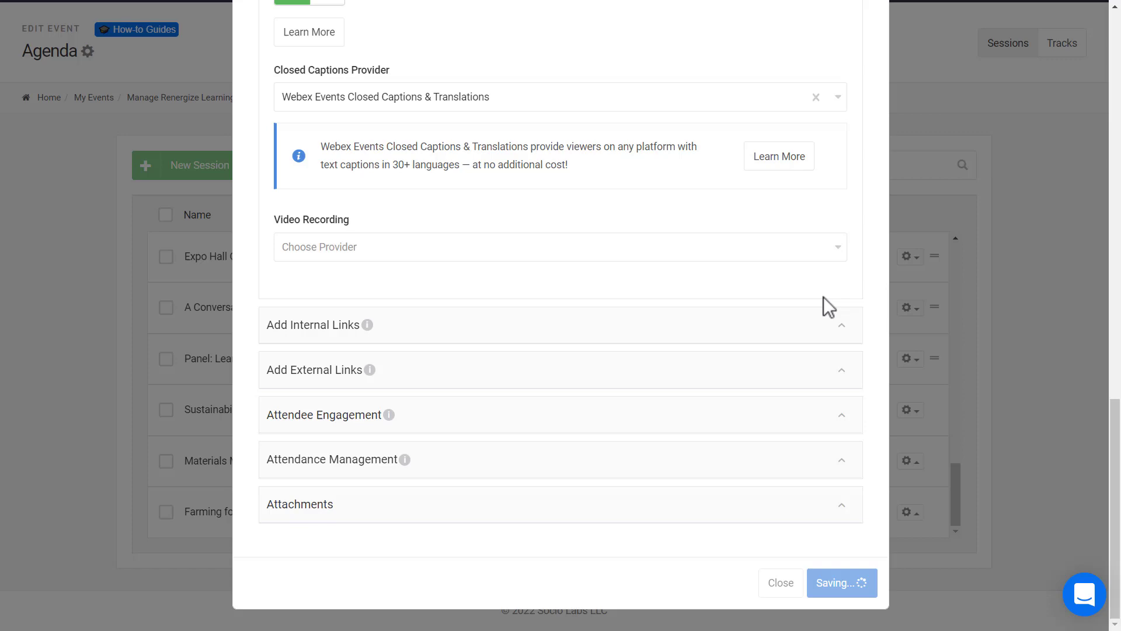